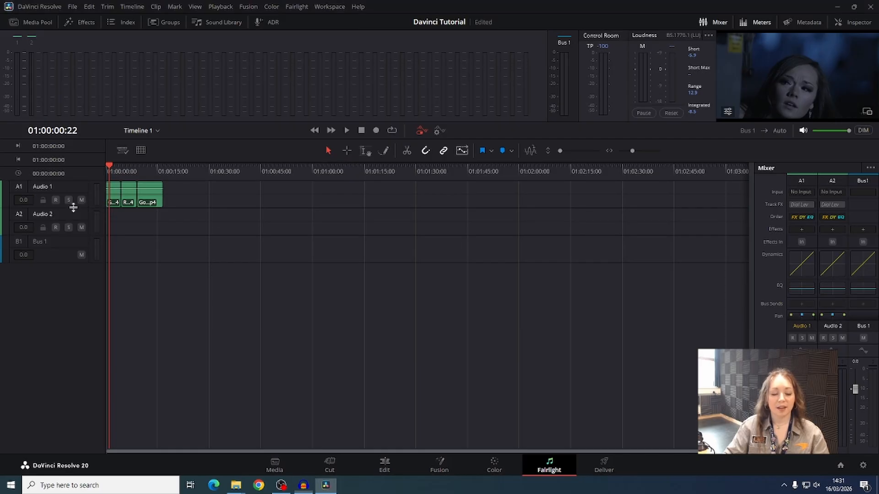
- Enlarge the Audio 1 track's height so its clip waveforms are easier to see
drag(73, 207, 69, 310)
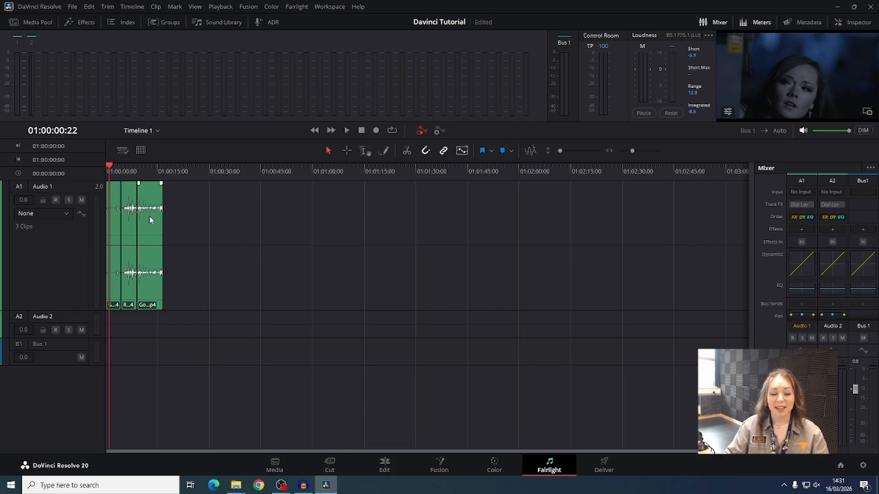
key(shift+z)
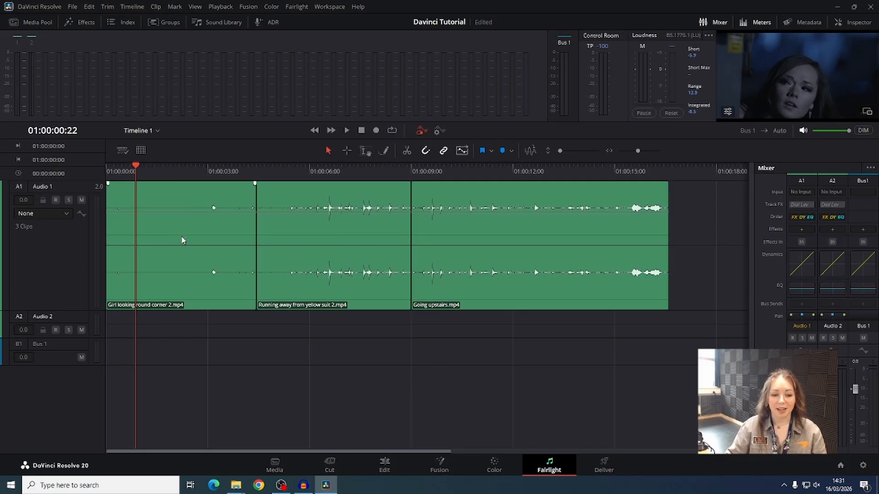
- Open the first clip's Clip Attributes and set its audio format to Mono
click(181, 221)
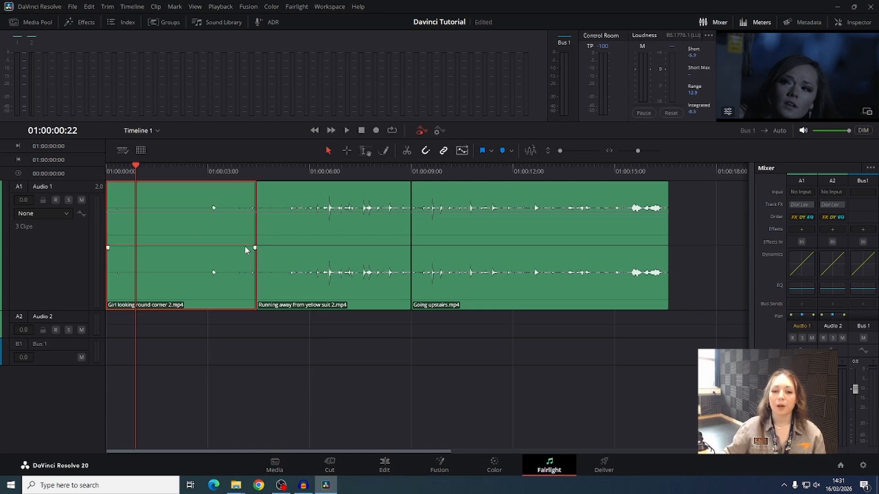
double_click(198, 232)
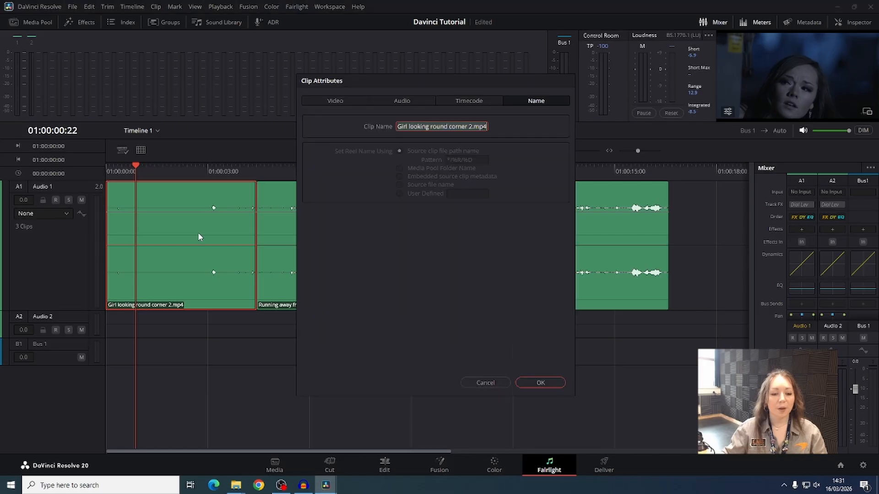
click(393, 102)
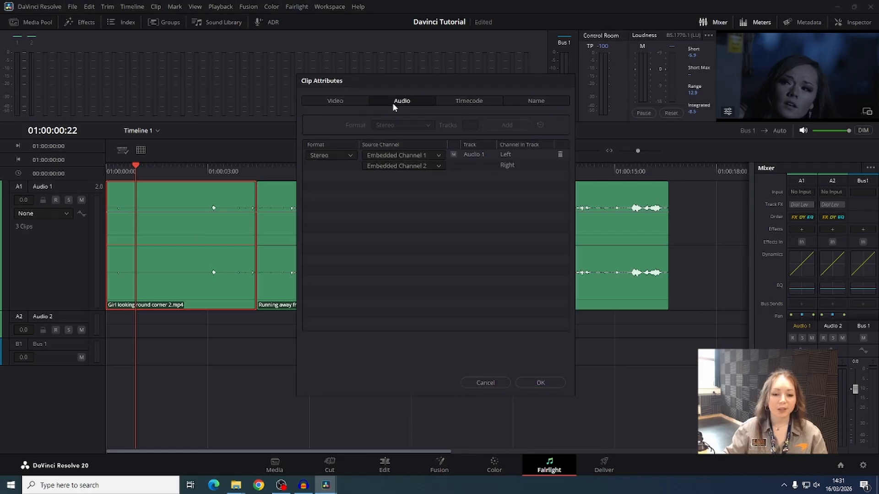
click(344, 155)
click(337, 168)
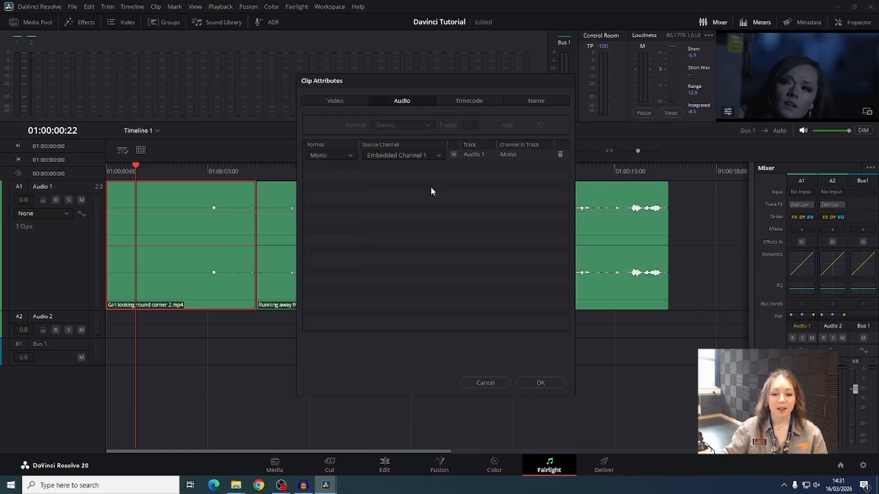
- Set the format back to Stereo, switch the right channel's source to Embedded Channel 1 and back to Embedded Channel 2, and confirm
click(340, 155)
click(334, 177)
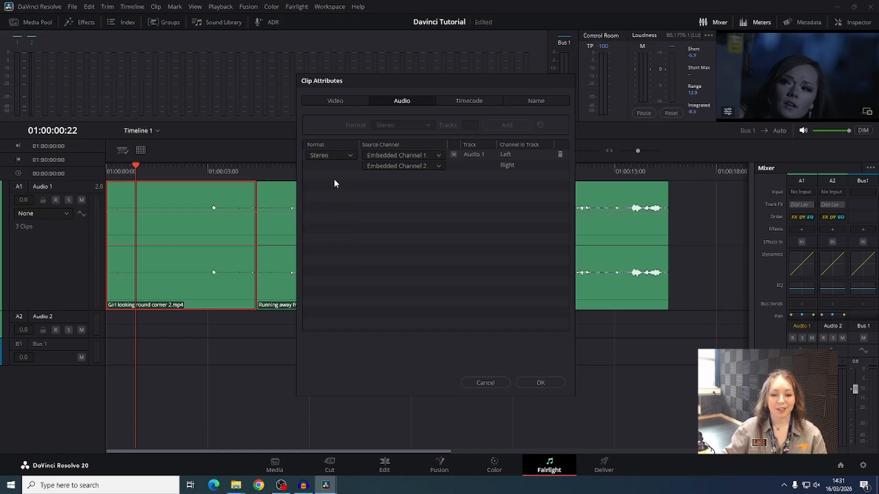
click(441, 166)
click(430, 177)
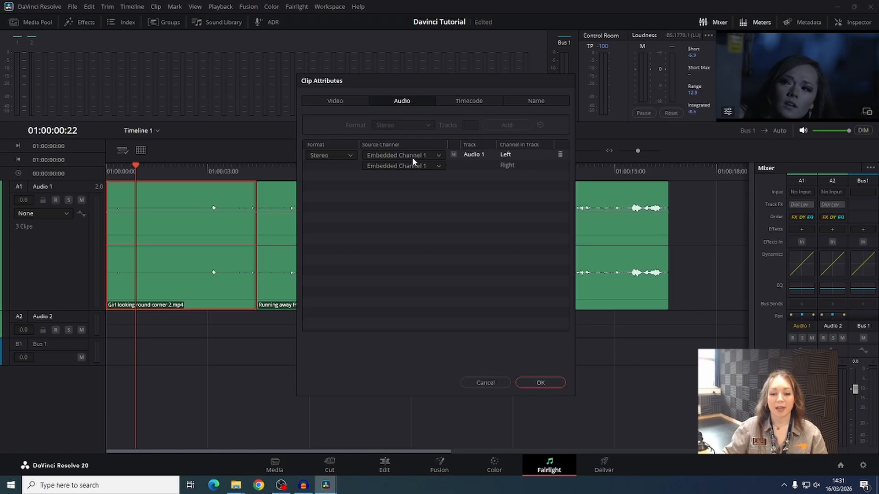
click(415, 164)
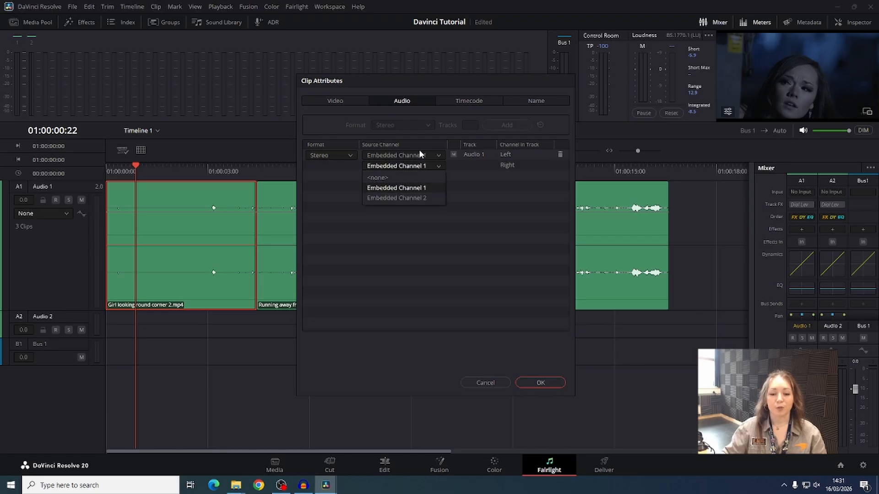
click(415, 197)
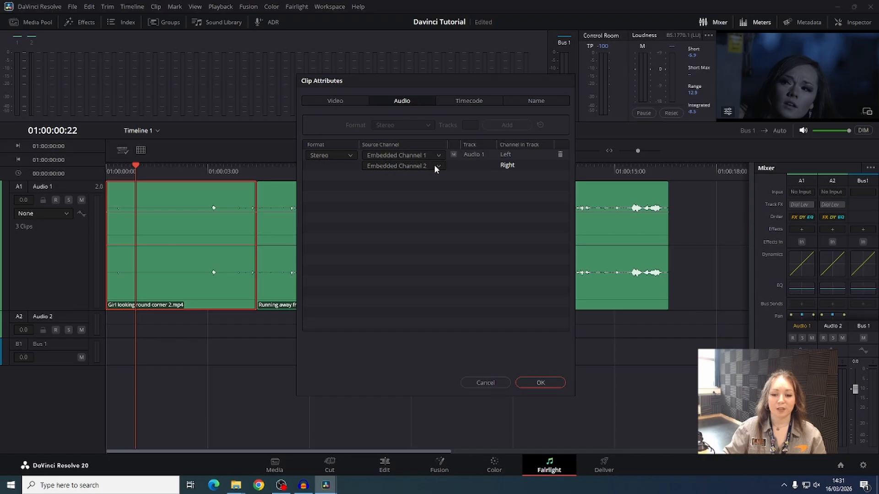
click(548, 386)
- Open the effects library, browse the Fairlight FX list, and scrub the timeline before returning to its start
click(72, 23)
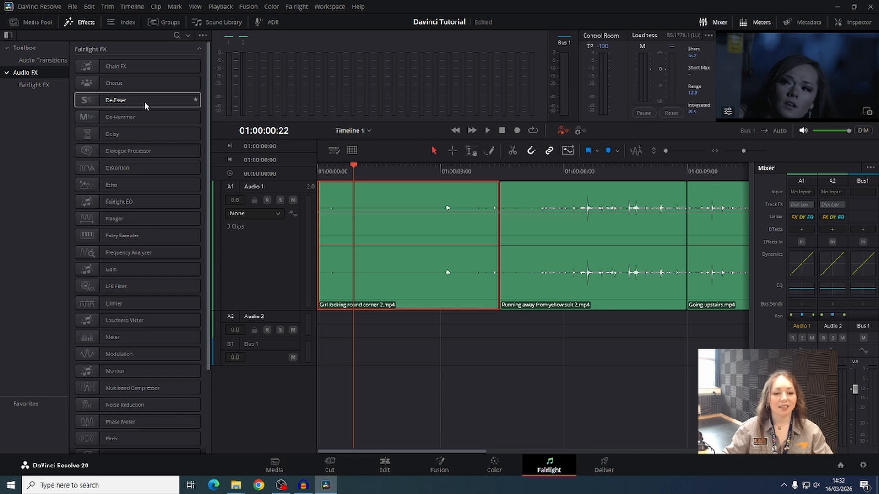
scroll(144, 100, down, 3)
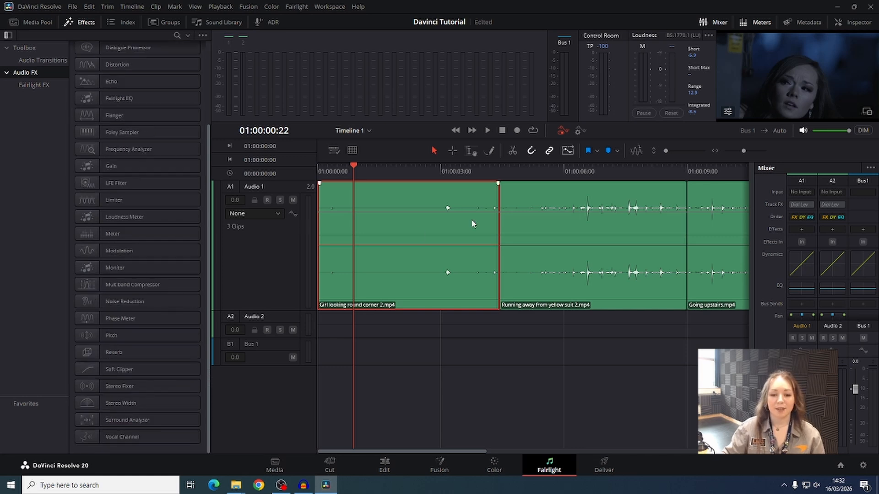
mouse_move(526, 173)
mouse_down()
mouse_move(697, 172)
mouse_move(530, 170)
mouse_up()
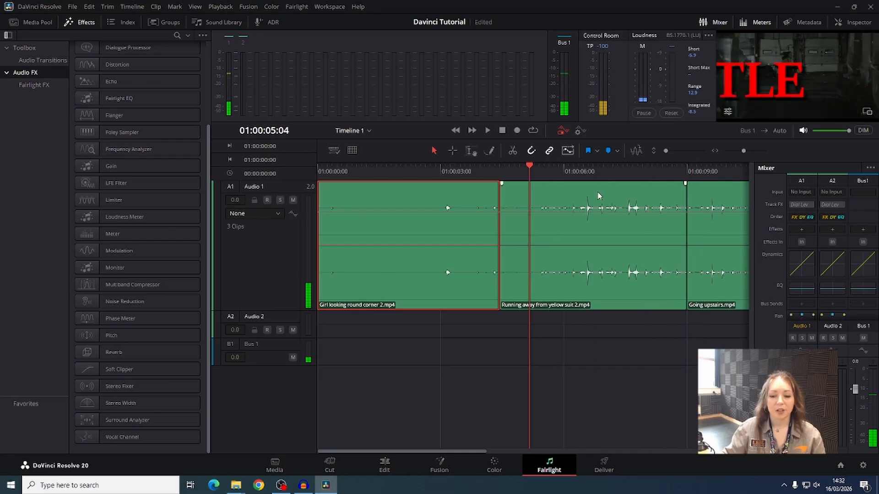
key(Home)
- On the Edit page, add the Narration clip from the Audio bin to the Audio 2 track at the timeline start
click(384, 466)
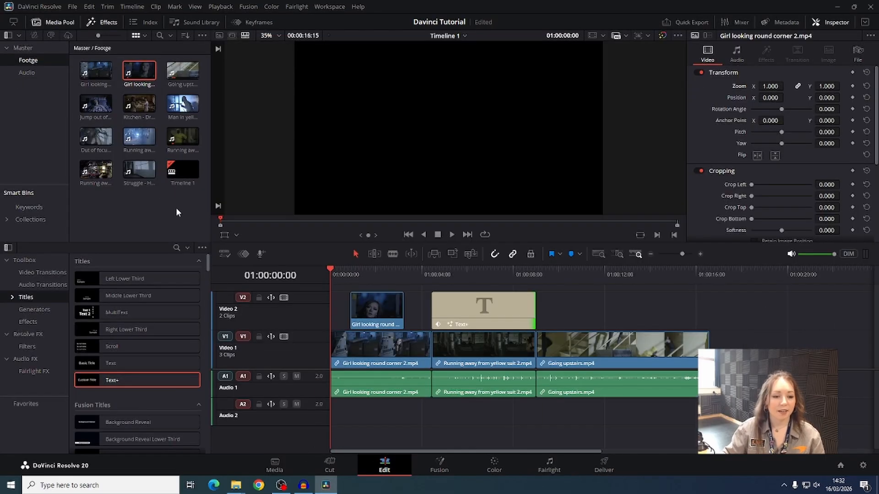
click(27, 73)
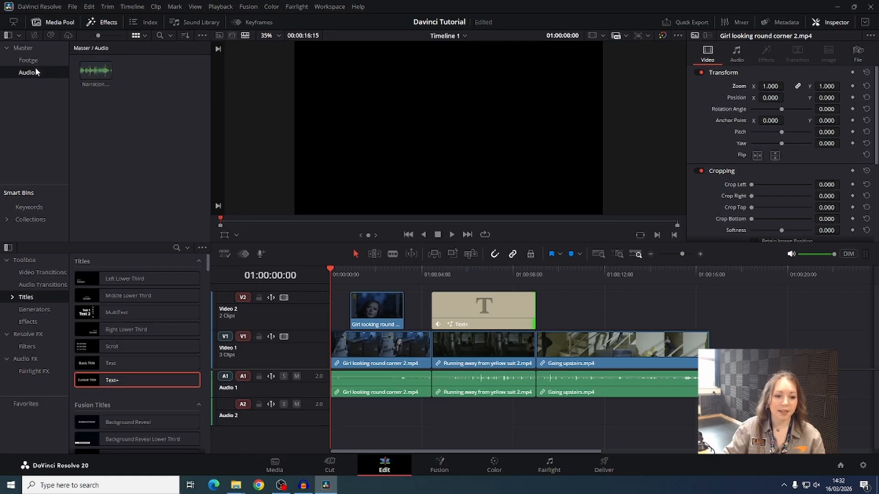
drag(95, 70, 320, 422)
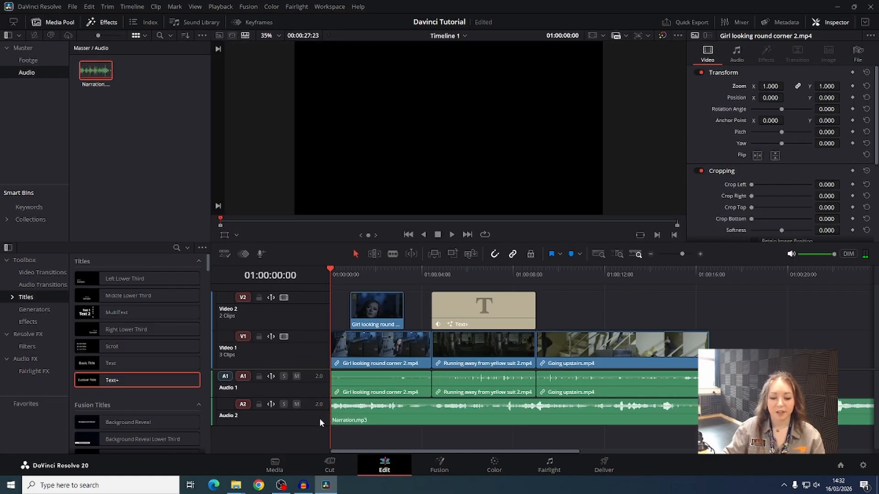
- Return to the Fairlight page and enlarge the Audio 2 track's height
click(549, 466)
drag(289, 402, 289, 435)
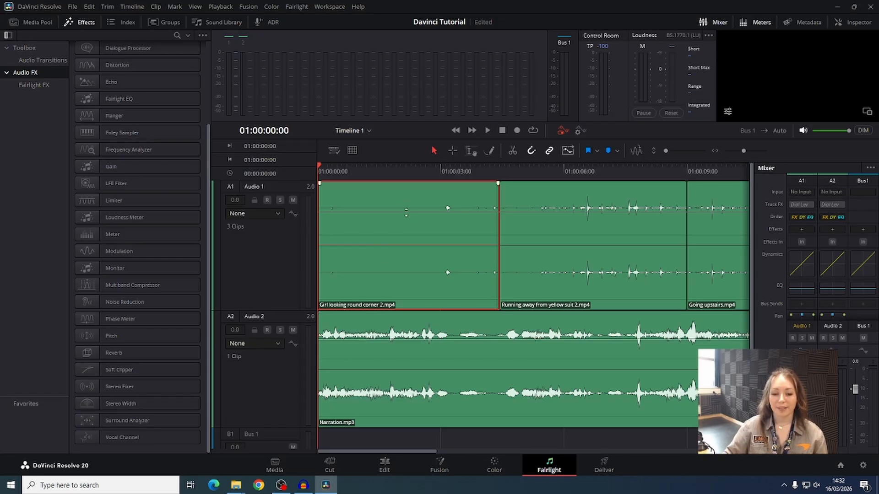
- Raise the volume level of the first clip on Audio 1
drag(406, 211, 405, 198)
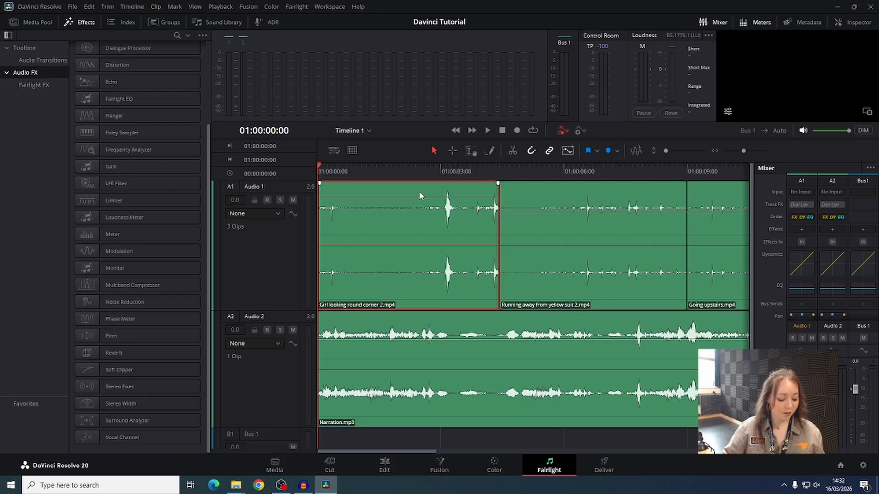
key(ctrl+z)
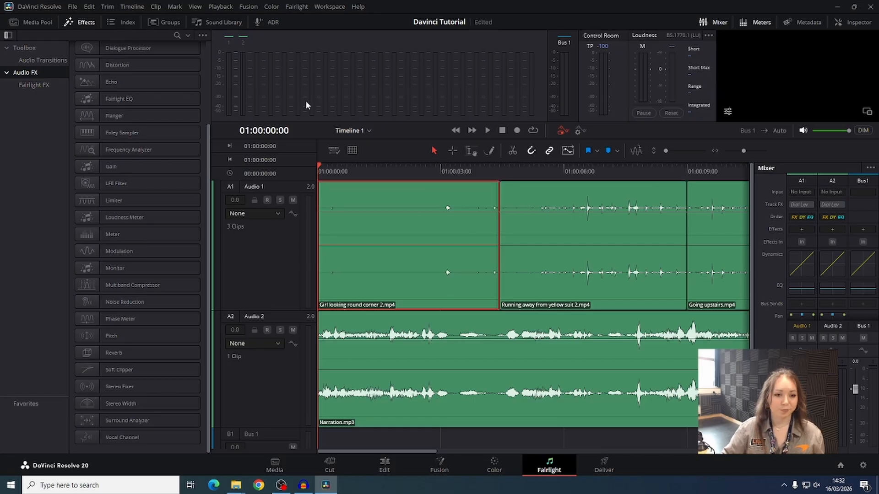
key(ctrl+shift+z)
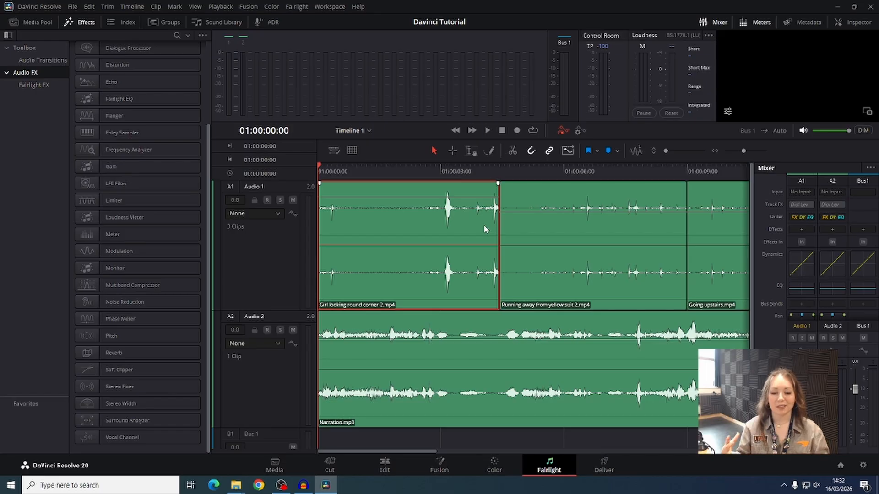
drag(277, 186, 240, 186)
click(270, 238)
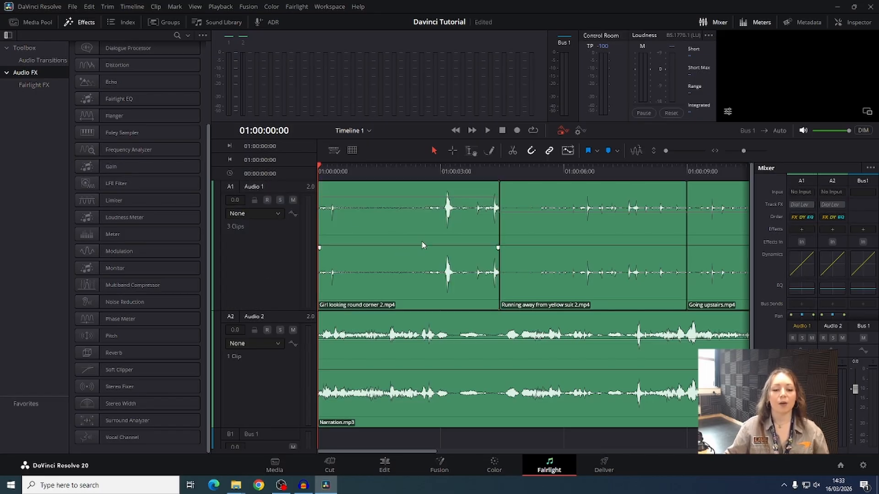
click(263, 315)
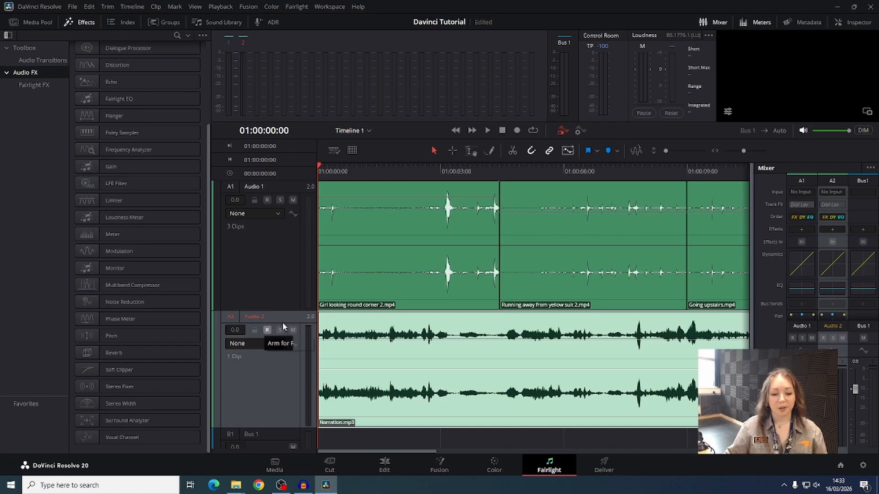
click(266, 373)
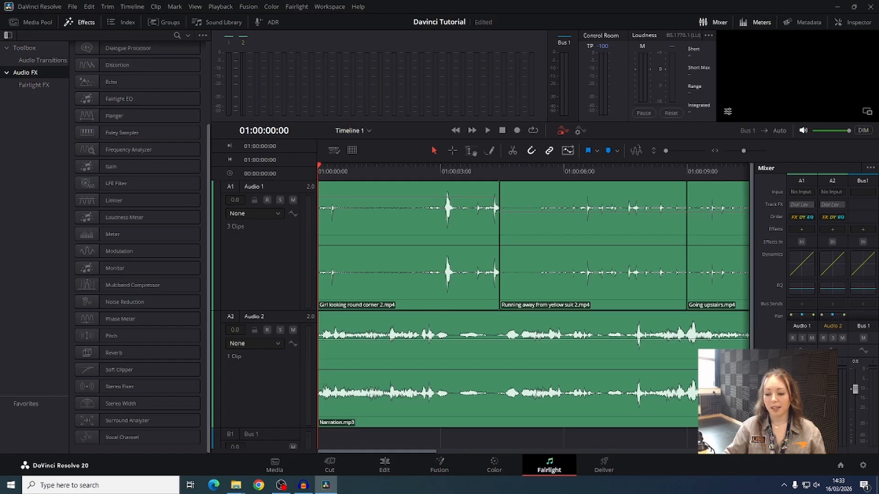
- Play back the timeline and return the playhead to the start
key(space)
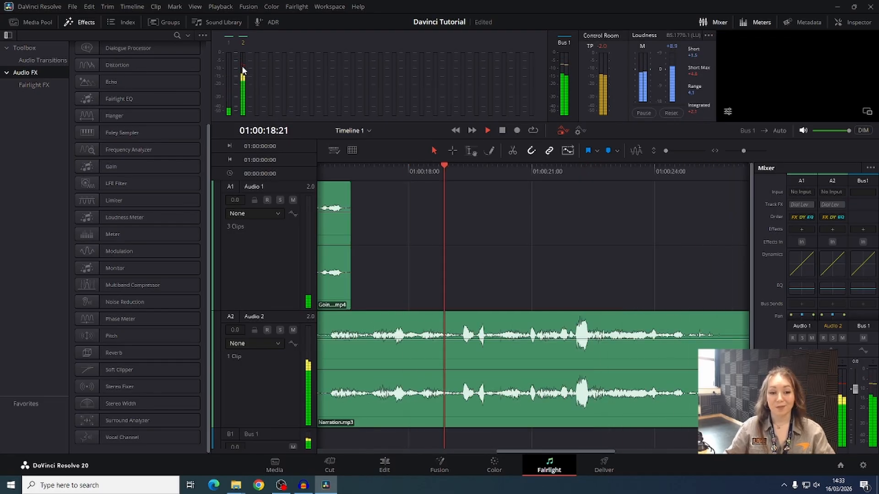
click(502, 131)
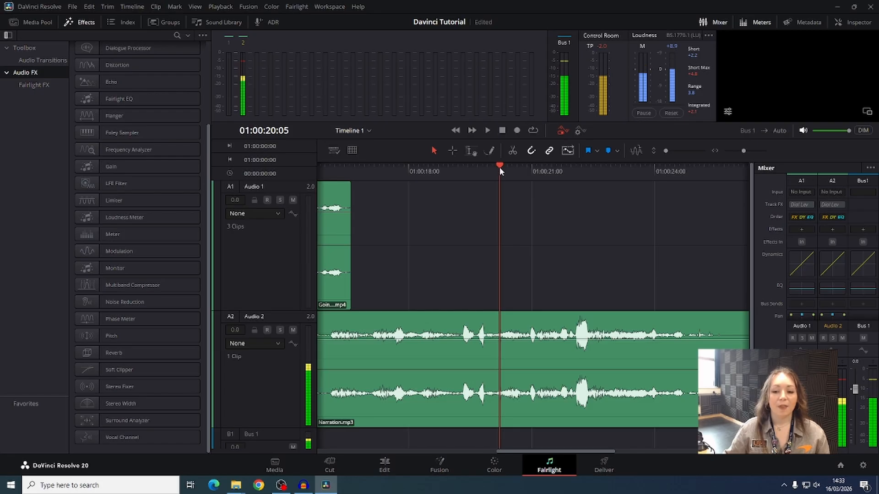
key(Home)
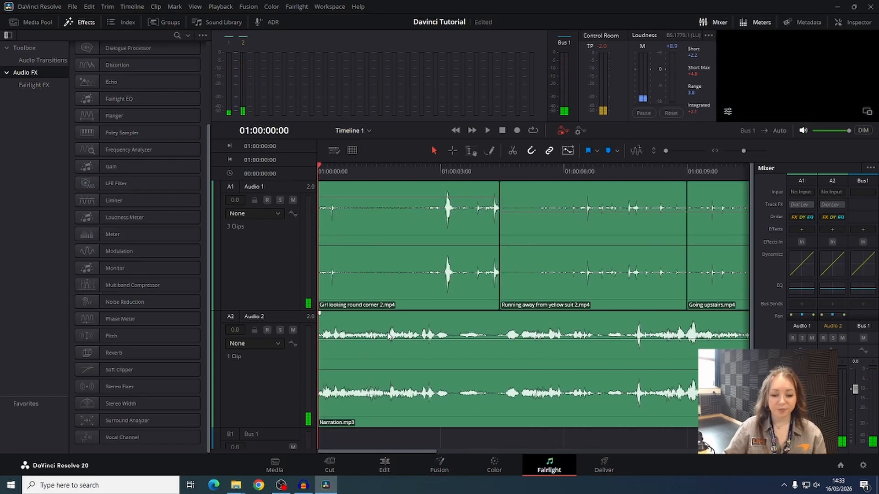
- Lower the narration clip's volume level and play back to check the balance
drag(389, 340, 389, 344)
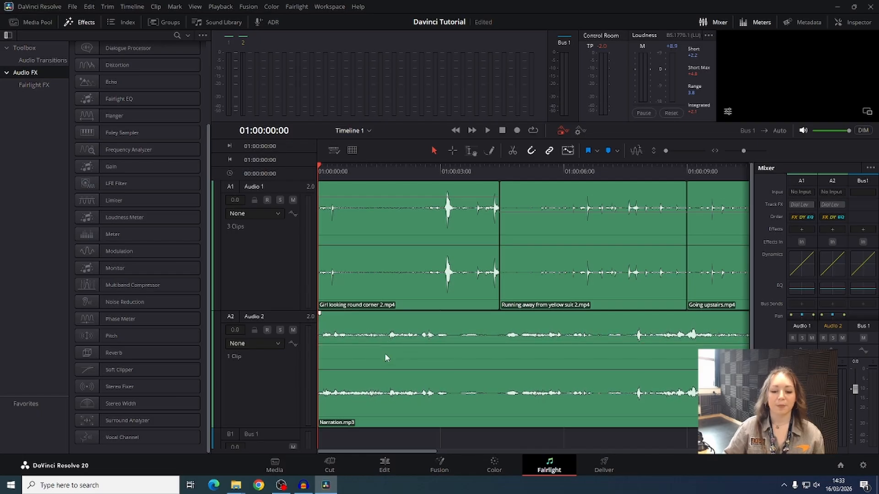
key(space)
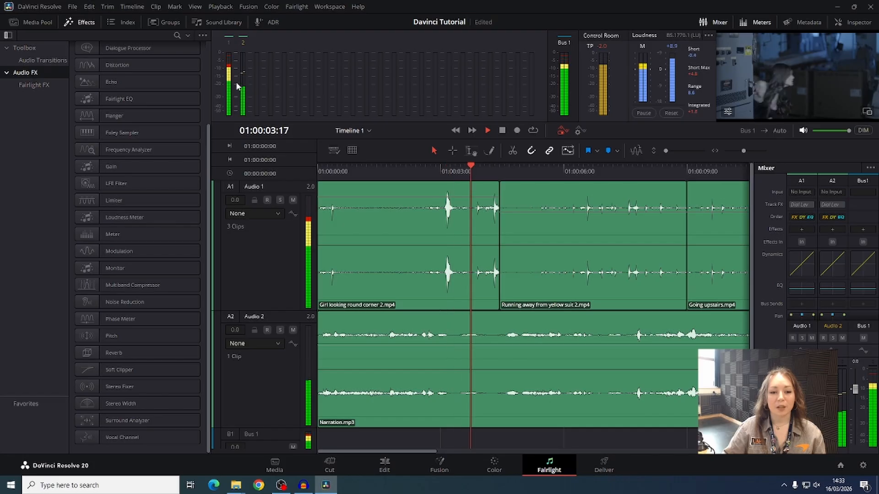
key(space)
- Split the first clip at 01:00:03:00 and again just after, isolating the short loud segment
click(444, 181)
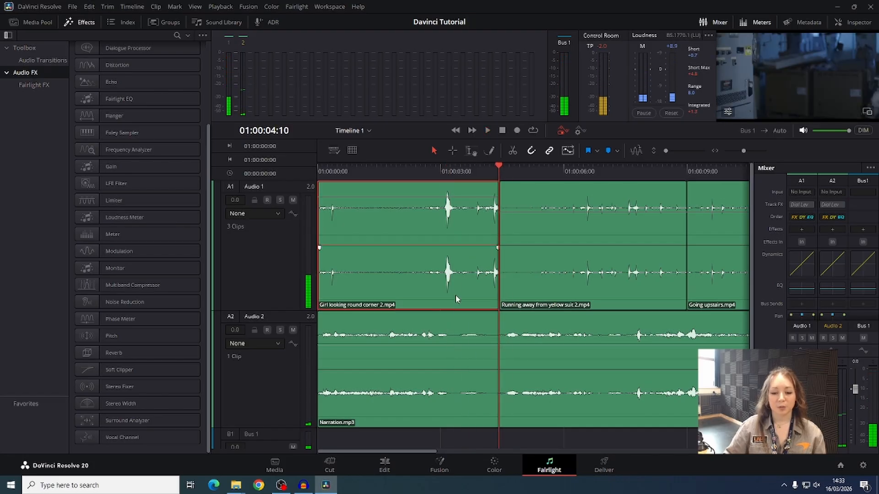
click(440, 170)
drag(436, 167, 441, 167)
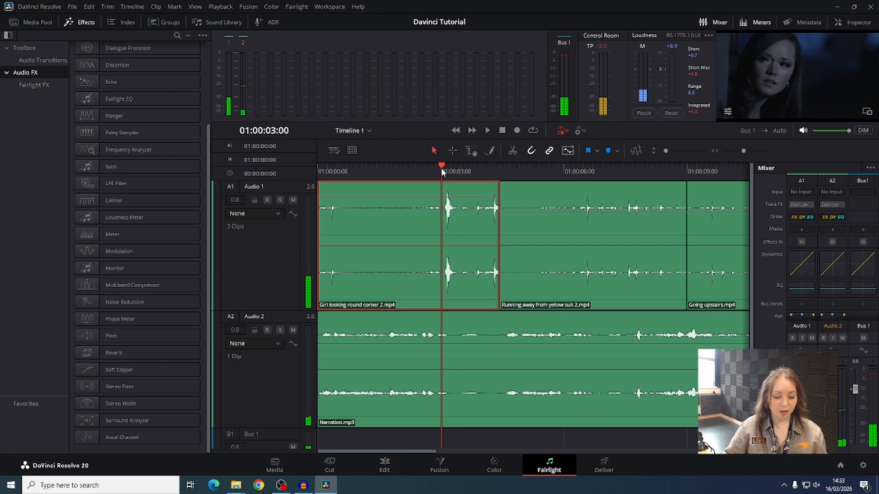
key(ctrl+b)
drag(435, 169, 457, 167)
key(ctrl+b)
drag(452, 198, 449, 202)
- Play back the split section to review it
key(space)
key(space)
click(435, 169)
key(space)
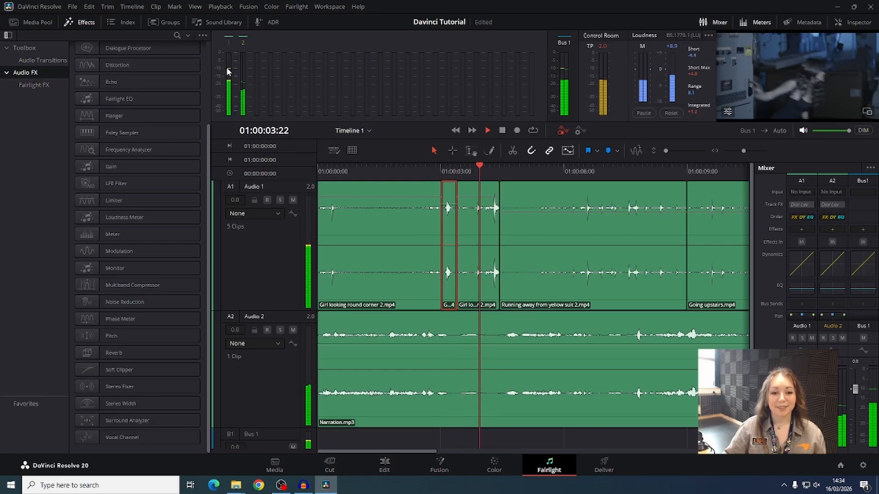
key(space)
- Apply the Noise Reduction effect to the Narration clip on Audio 2
scroll(524, 329, down, 2)
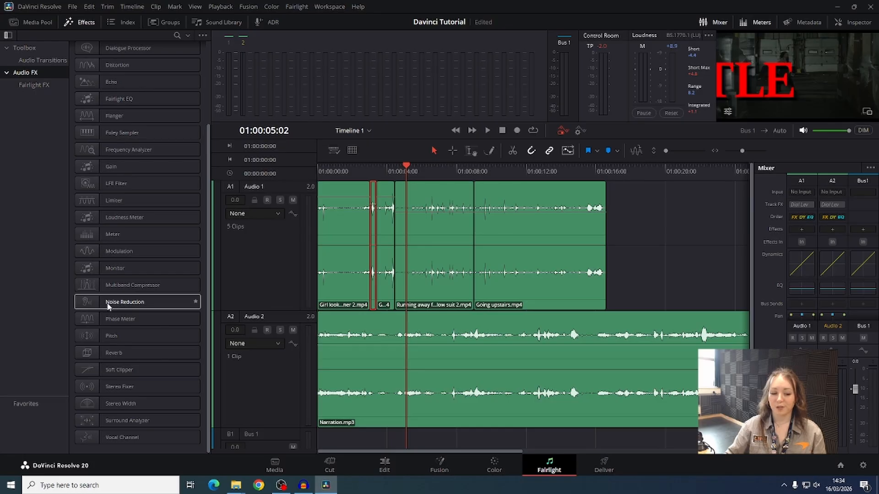
drag(108, 307, 342, 346)
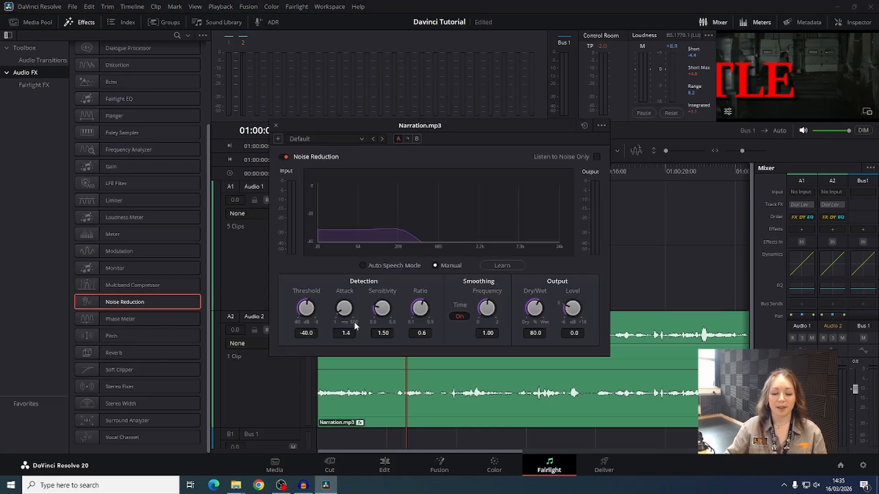